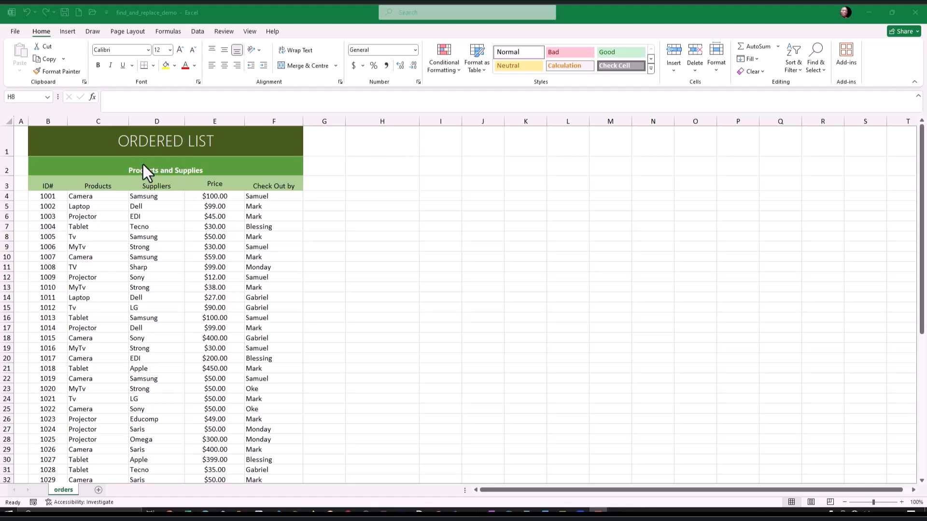
pyautogui.scroll(-4, 178, 235)
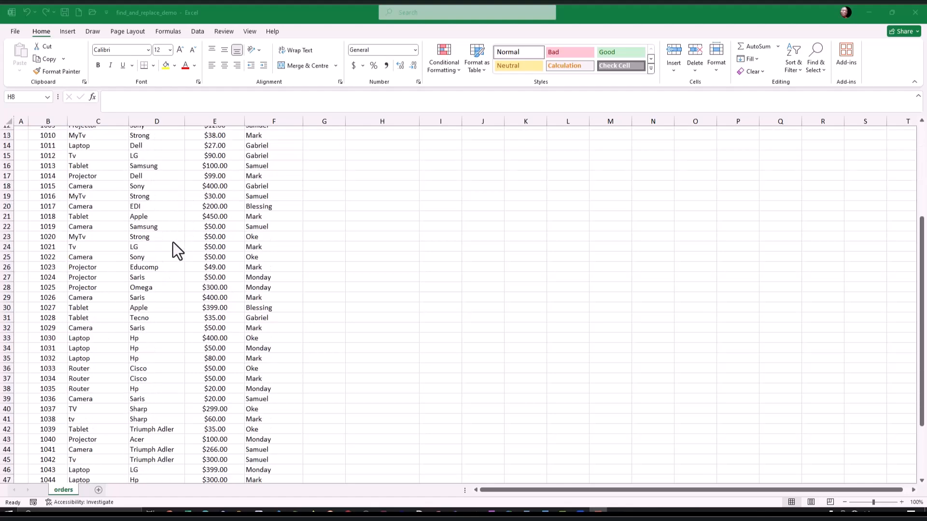
pyautogui.scroll(4, 173, 242)
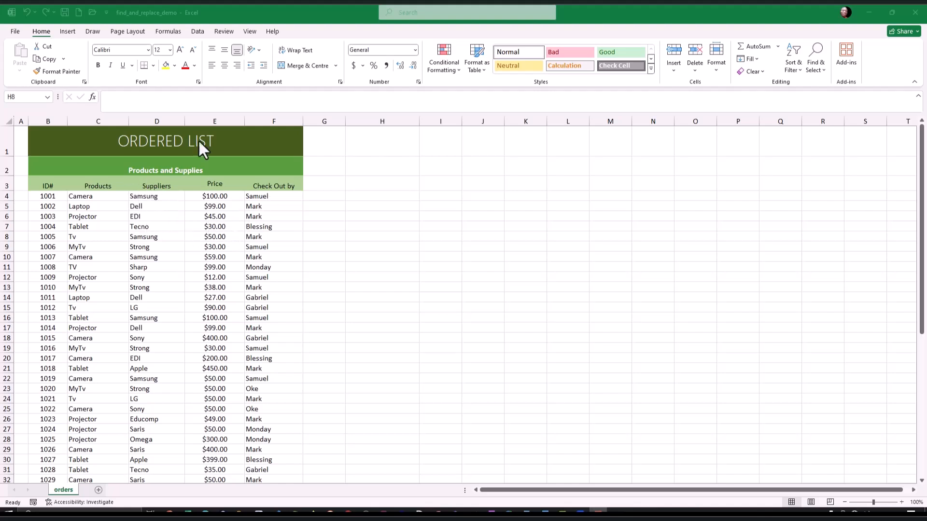
pyautogui.click(39, 36)
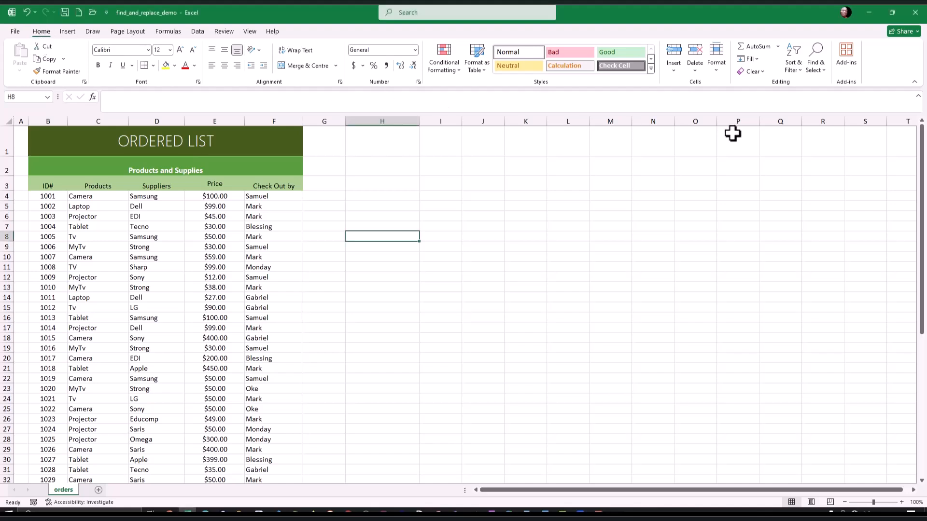
pyautogui.click(819, 71)
pyautogui.click(829, 85)
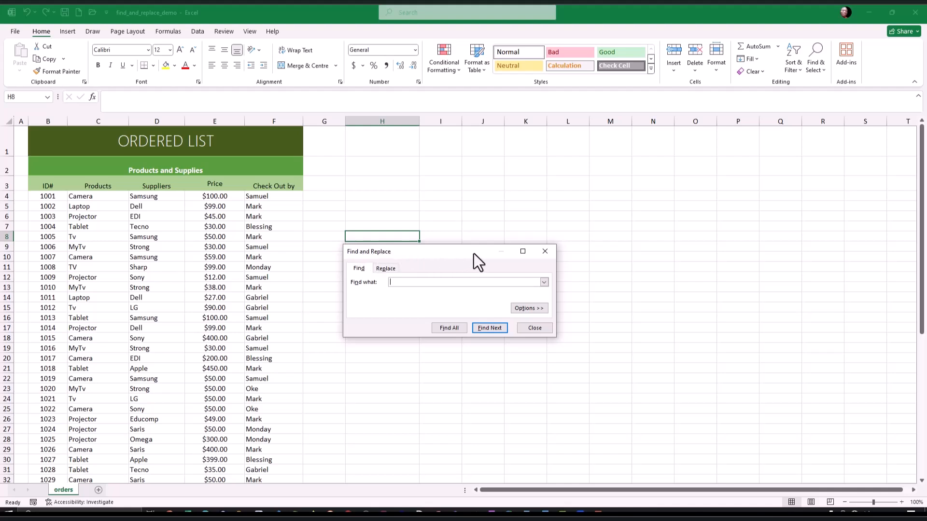
pyautogui.click(546, 254)
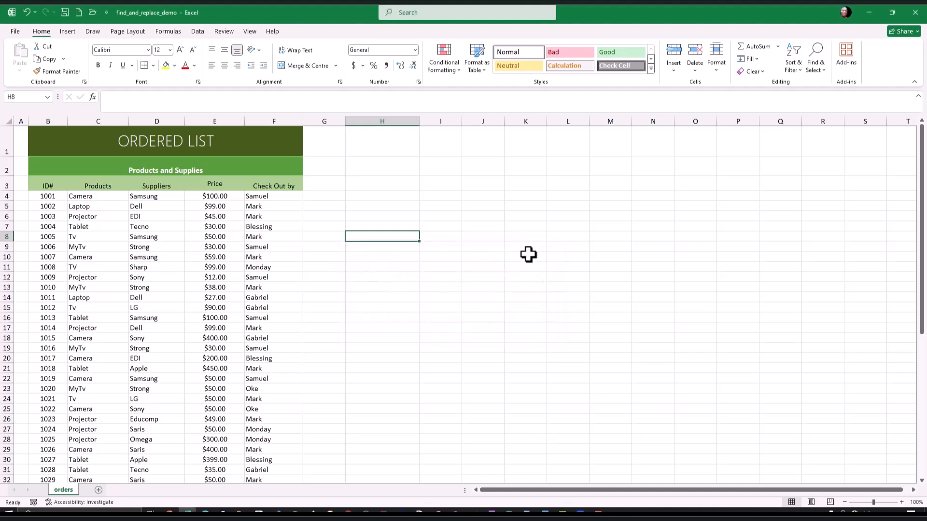
# - Search the orders sheet for "Tv" with Find and step through the first several matches one at a time
pyautogui.hotkey('ctrl', 'f')
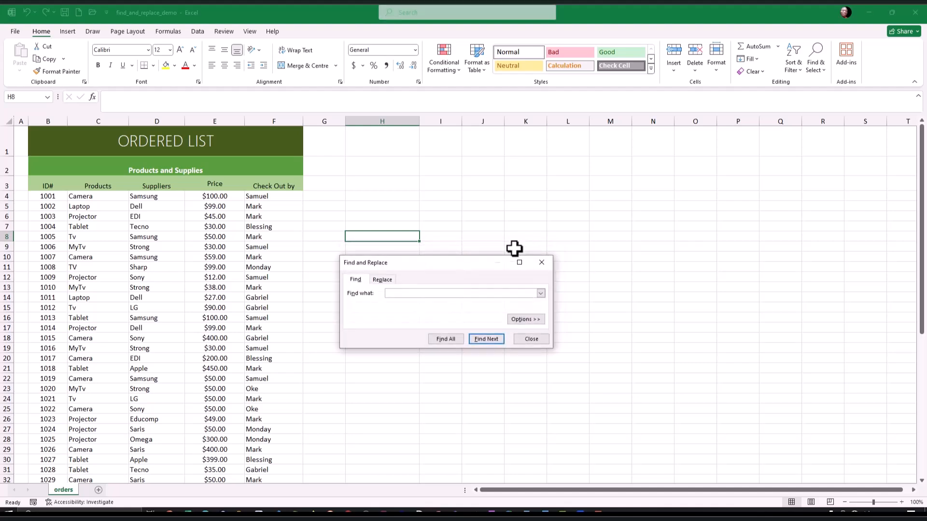
pyautogui.moveTo(427, 266); pyautogui.dragTo(431, 223)
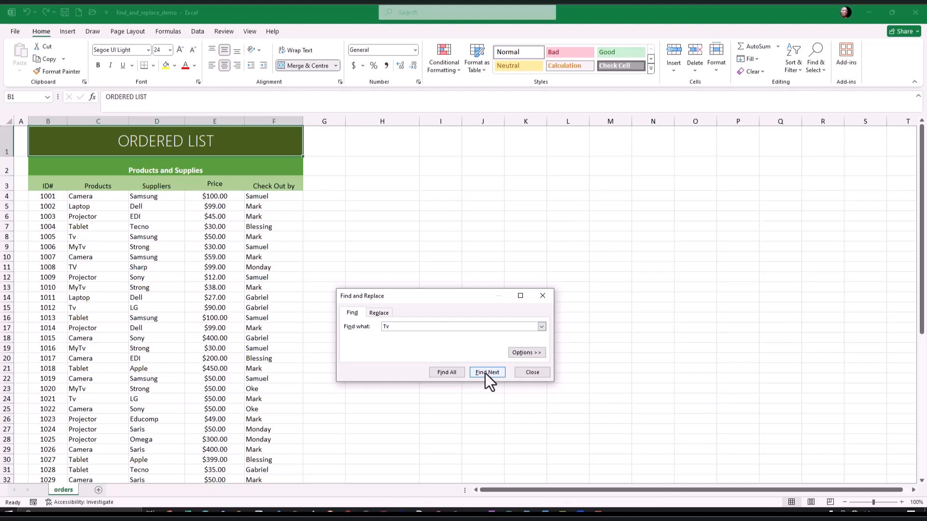
pyautogui.click(485, 373)
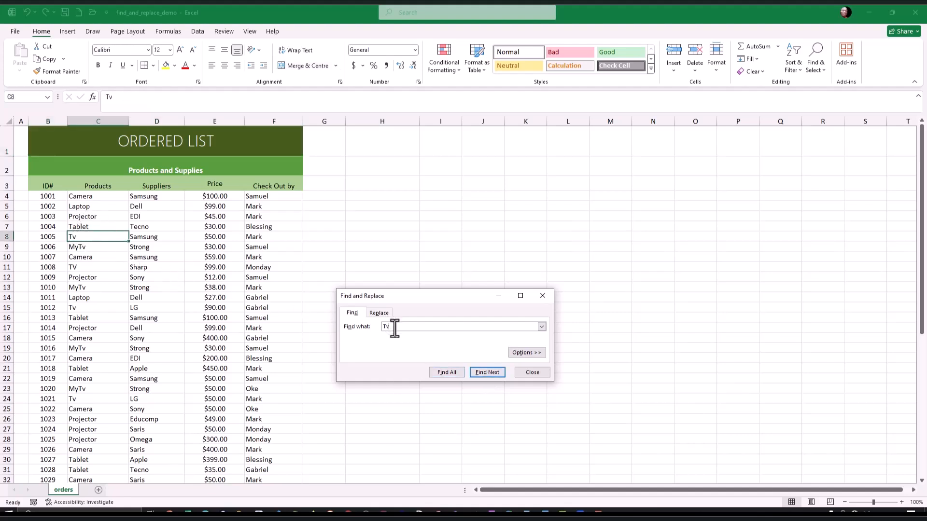
pyautogui.moveTo(394, 327); pyautogui.dragTo(382, 328)
pyautogui.click(486, 373)
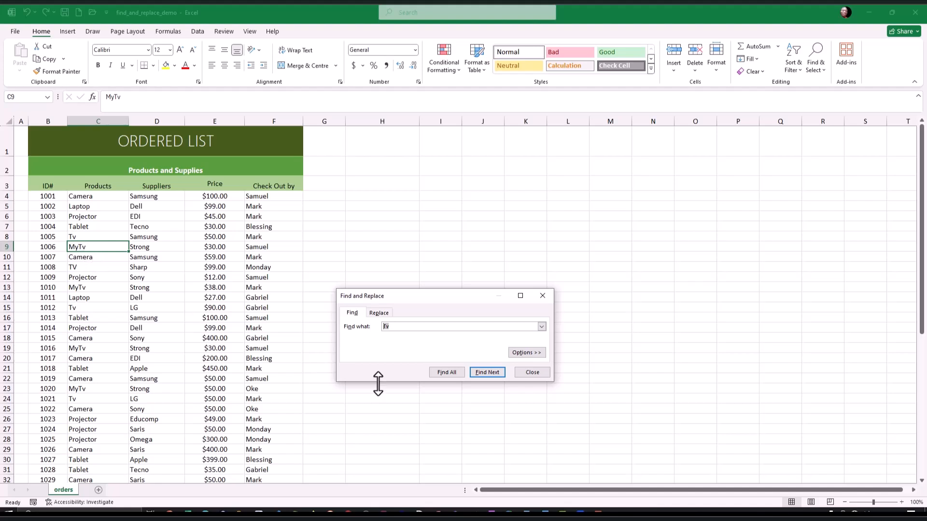
pyautogui.click(390, 327)
pyautogui.click(483, 372)
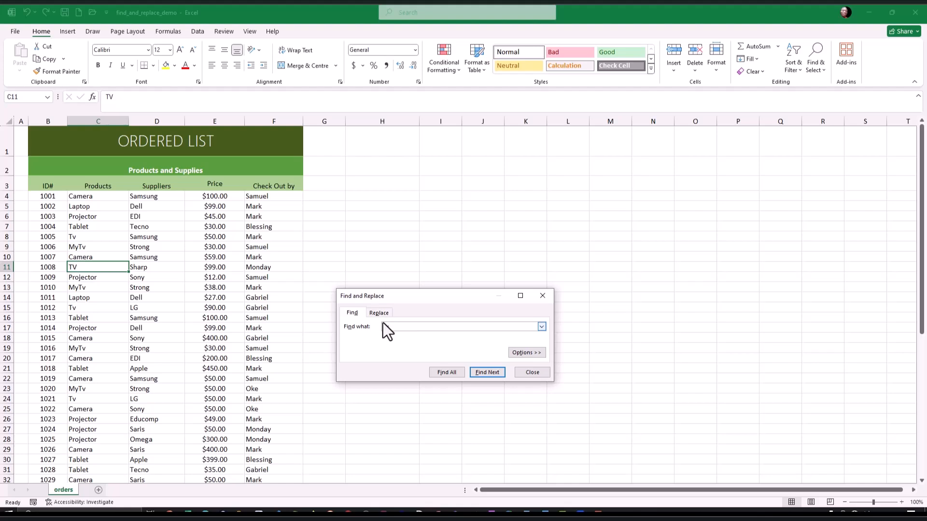
pyautogui.click(488, 372)
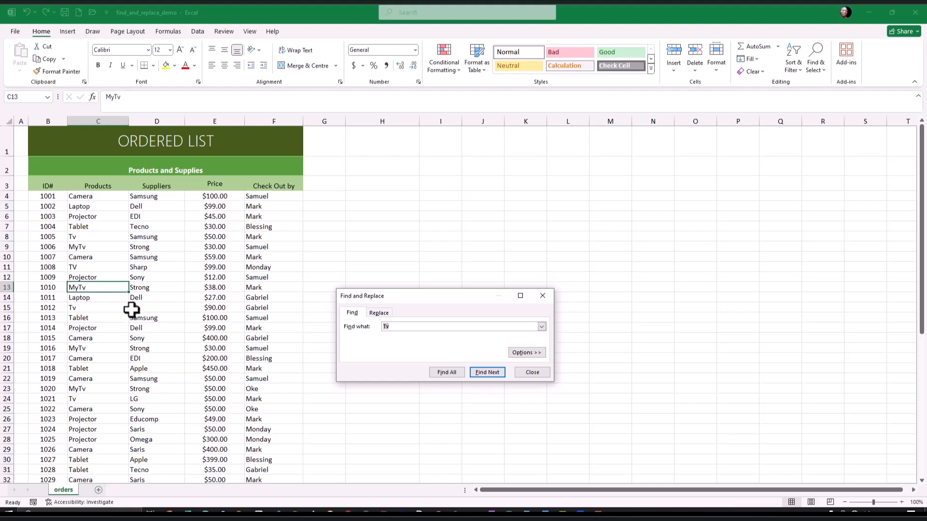
pyautogui.press('Return')
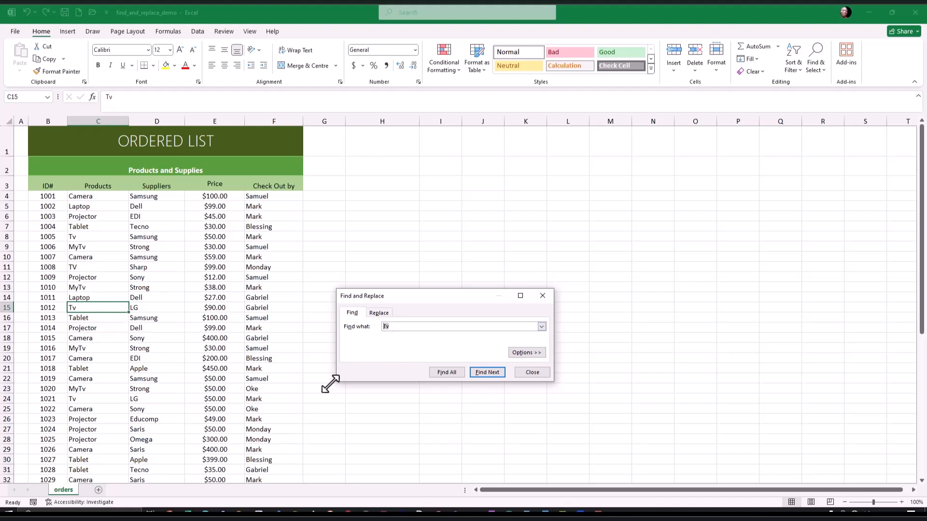
# - List all cells matching "Tv" at once and look through the whole list of results
pyautogui.click(442, 372)
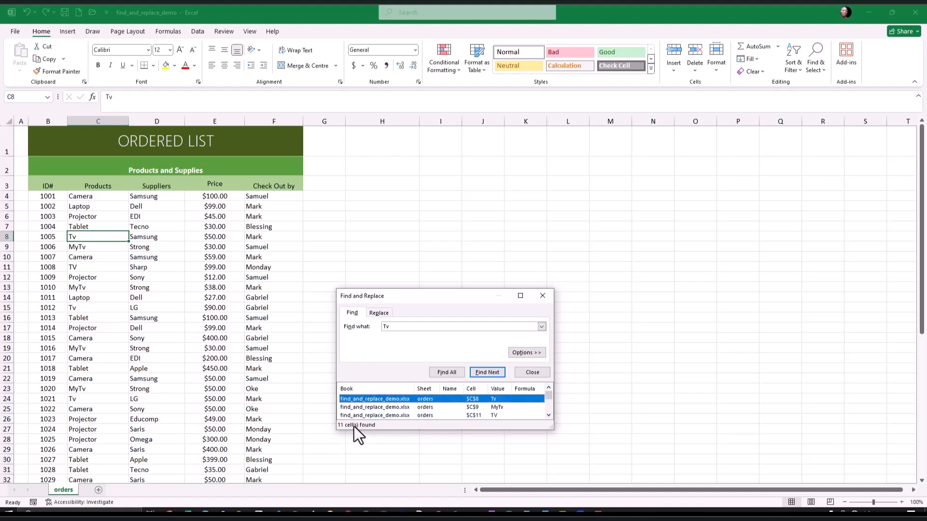
pyautogui.doubleClick(378, 326)
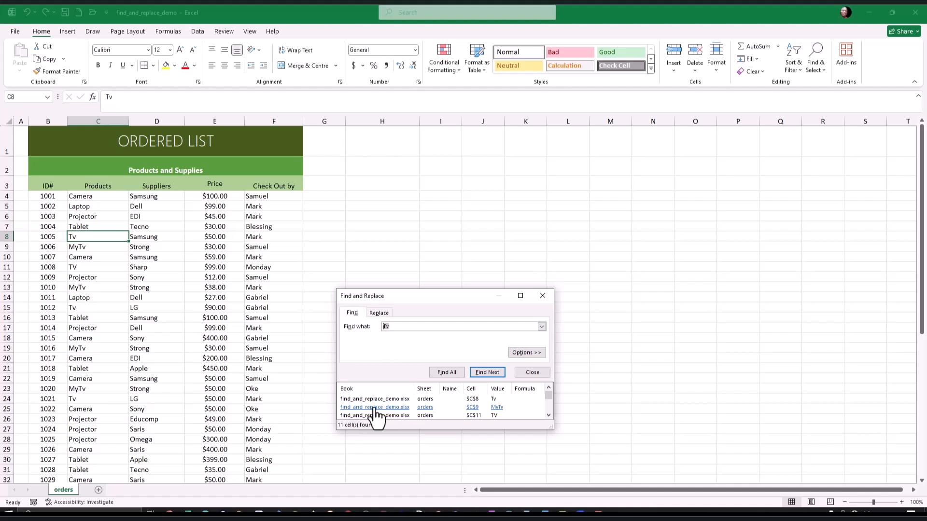
pyautogui.scroll(-3, 376, 409)
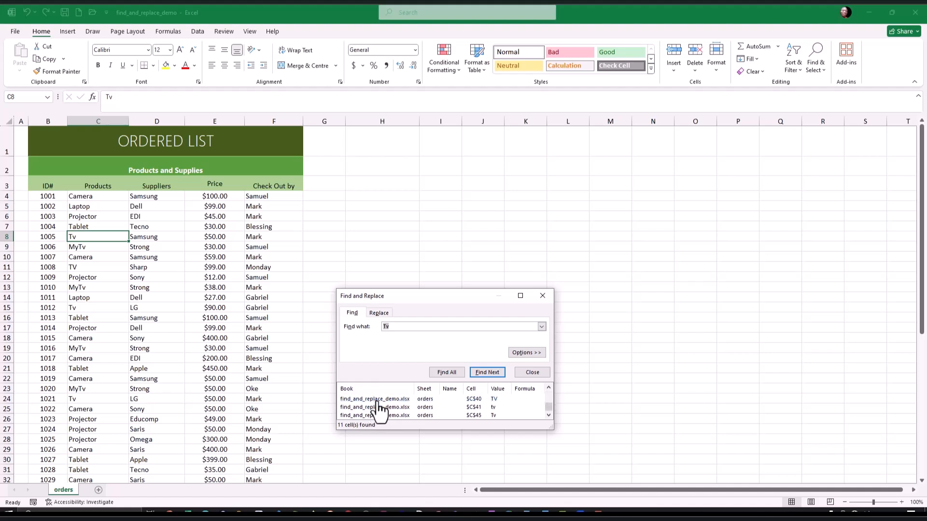
pyautogui.scroll(3, 478, 405)
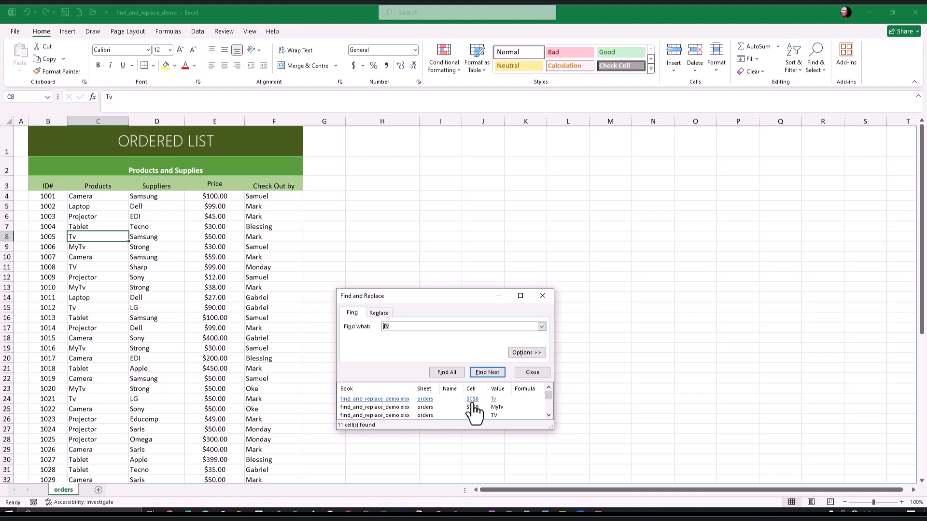
# - Jump from the list of found cells to the matches in C9, C11, C41 and C45
pyautogui.click(390, 408)
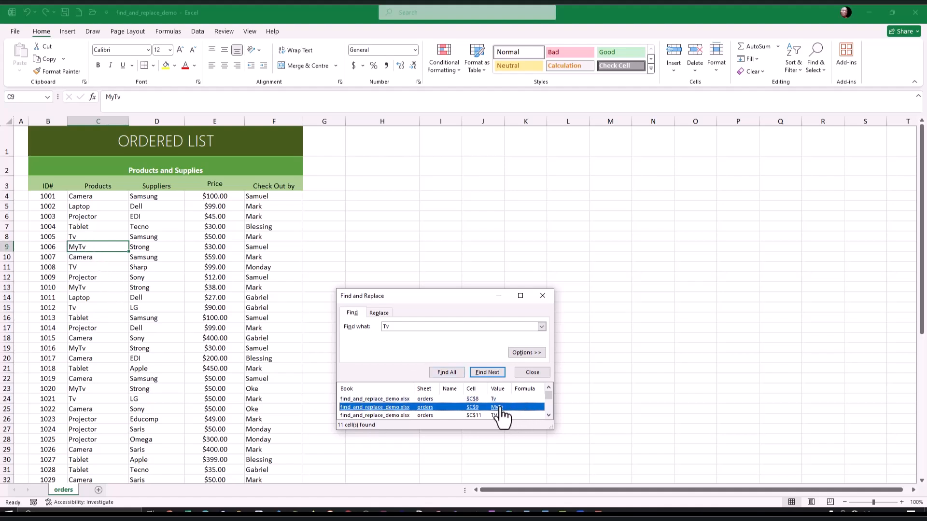
pyautogui.click(426, 415)
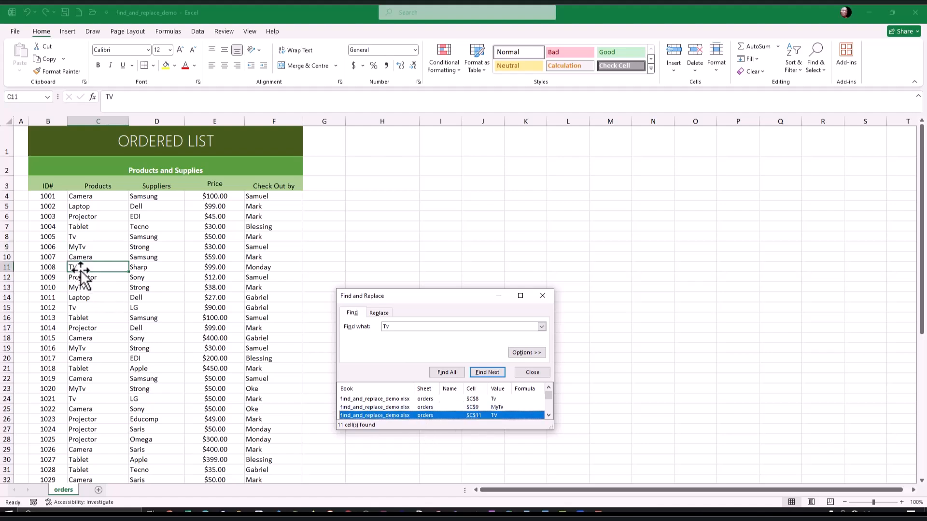
pyautogui.scroll(-3, 403, 416)
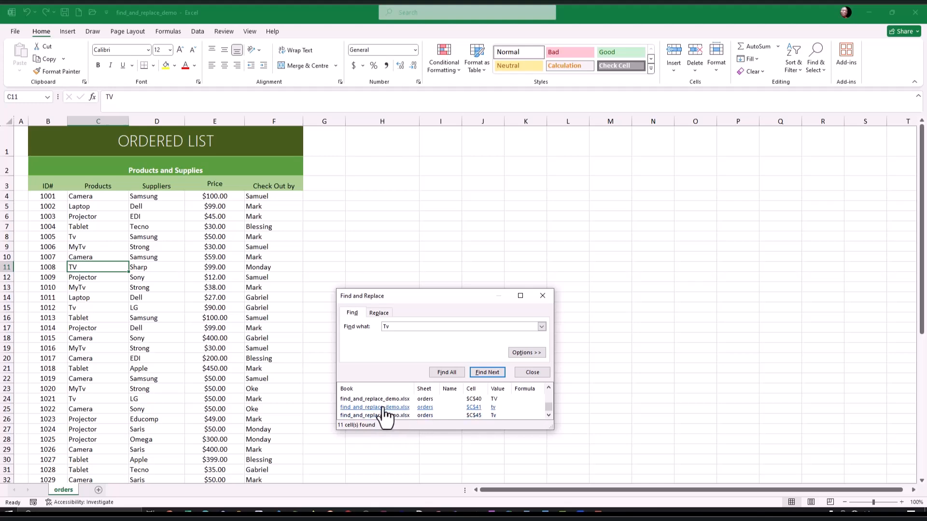
pyautogui.click(385, 410)
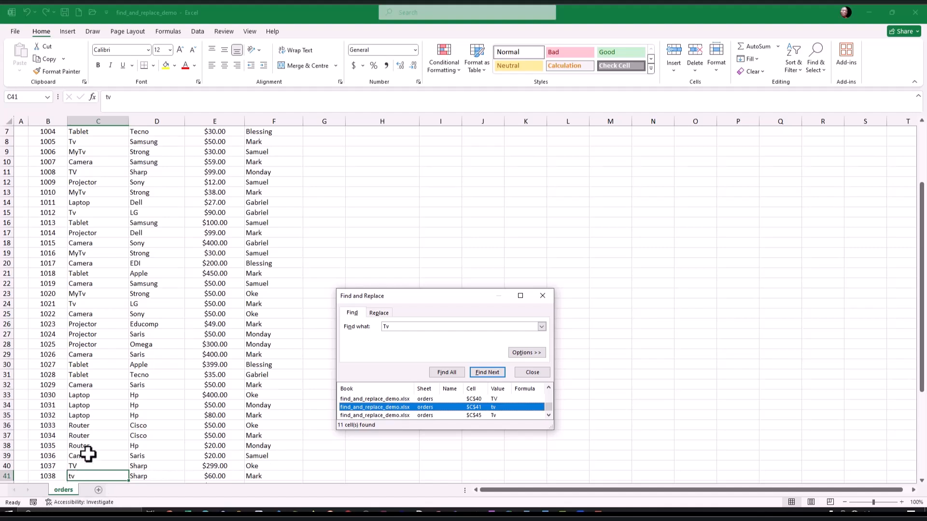
pyautogui.scroll(-2, 93, 475)
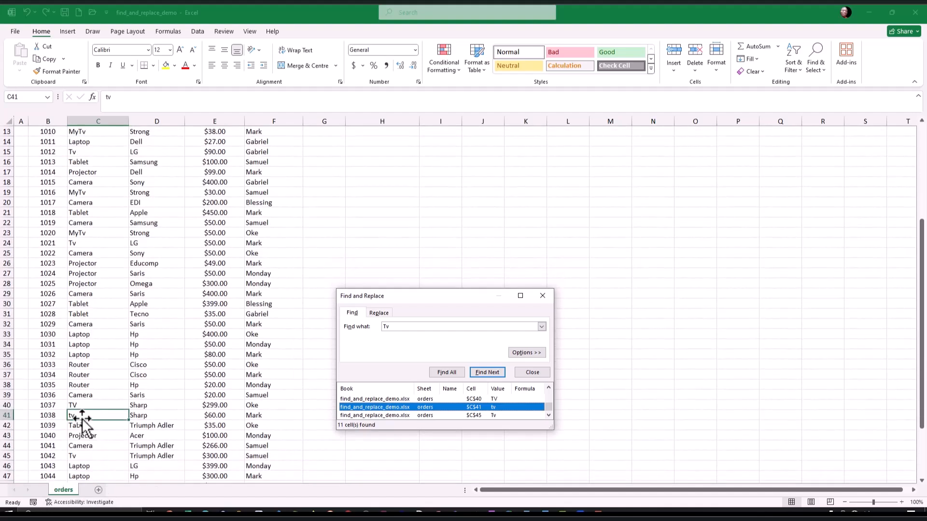
pyautogui.click(392, 417)
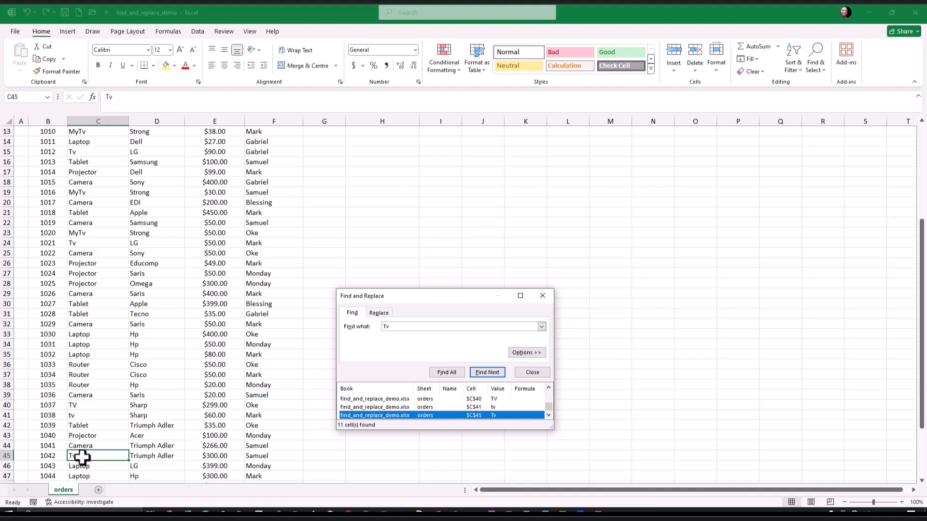
pyautogui.scroll(3, 441, 395)
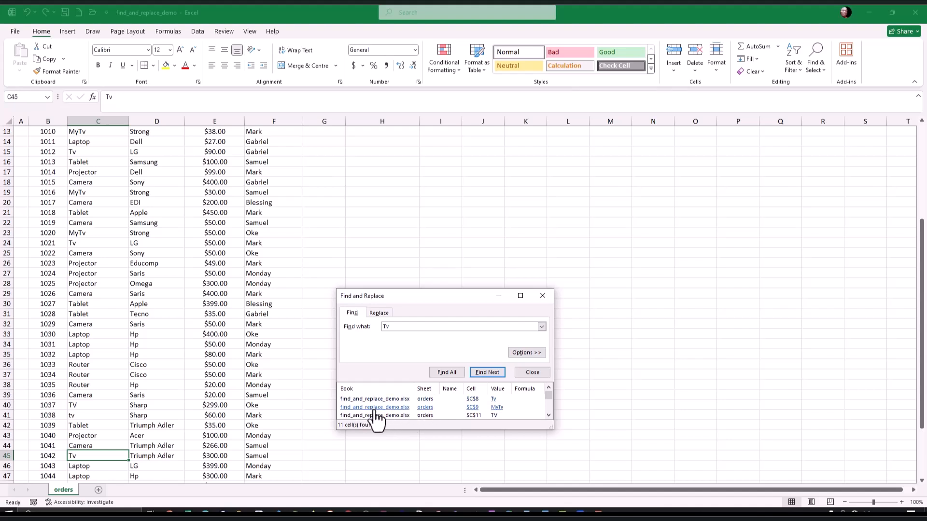
# - Expand the search options, turn on Match case, and step through the case-sensitive matches for "Tv"
pyautogui.click(523, 352)
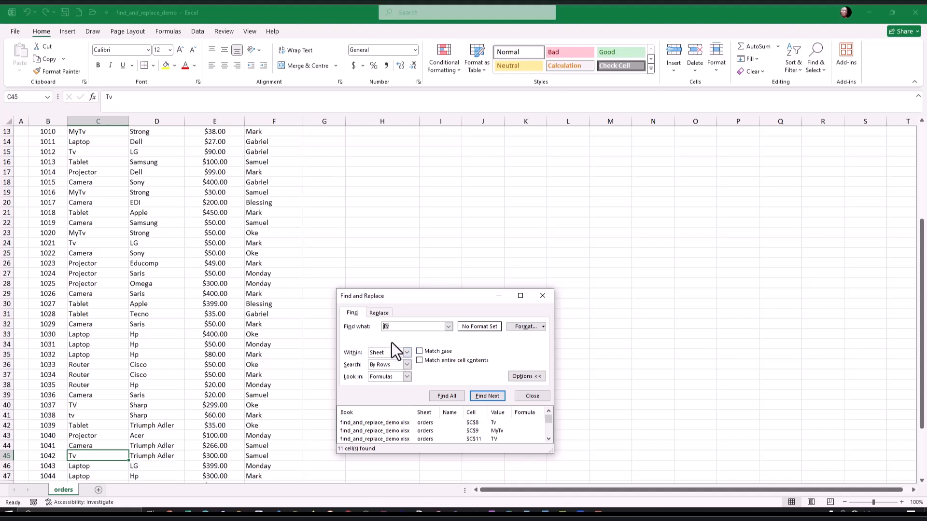
pyautogui.click(419, 352)
pyautogui.click(493, 397)
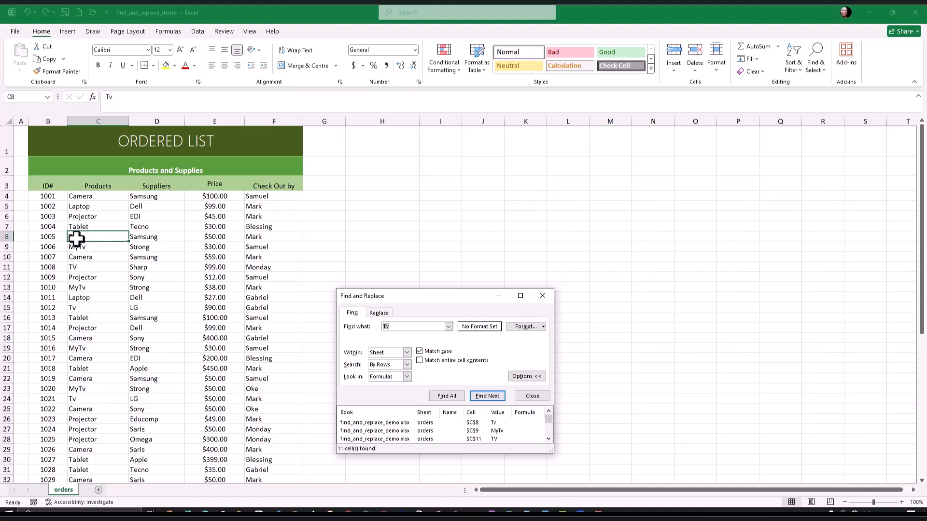
pyautogui.moveTo(395, 329); pyautogui.dragTo(150, 299)
pyautogui.click(488, 397)
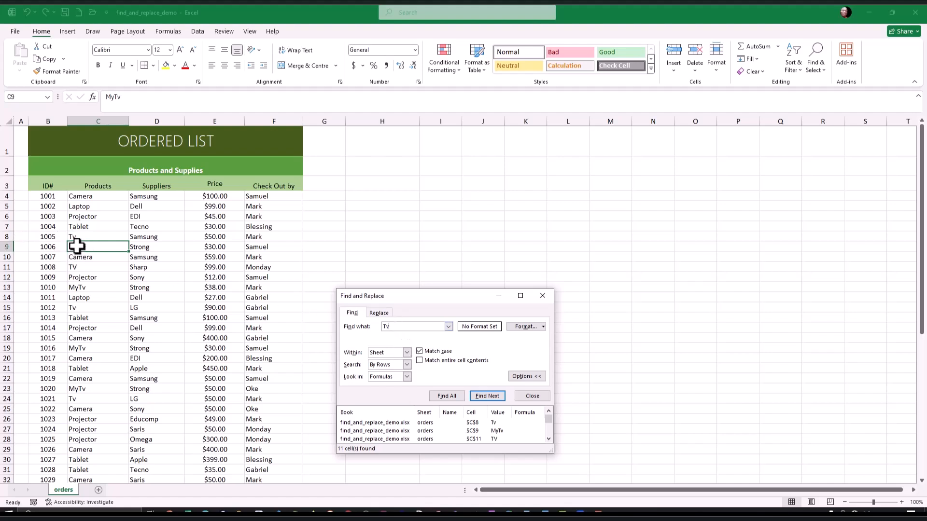
pyautogui.click(489, 396)
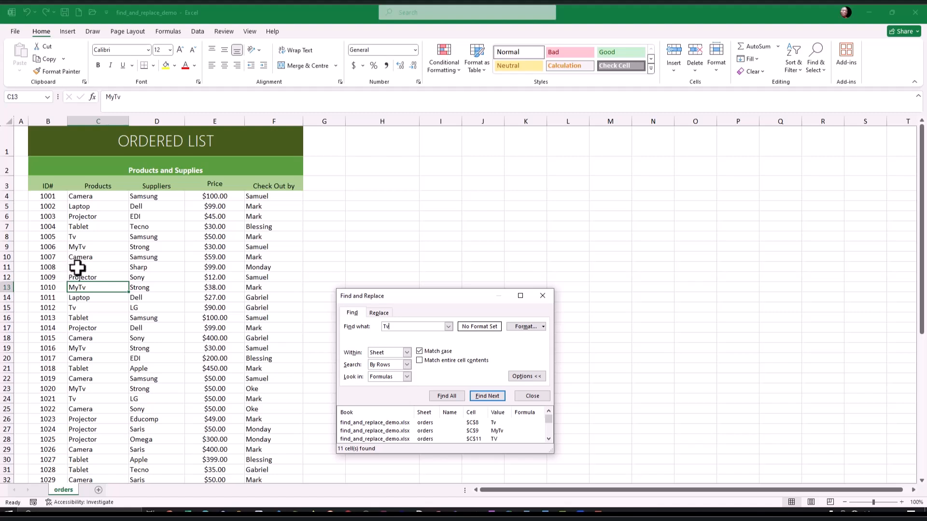
pyautogui.click(477, 398)
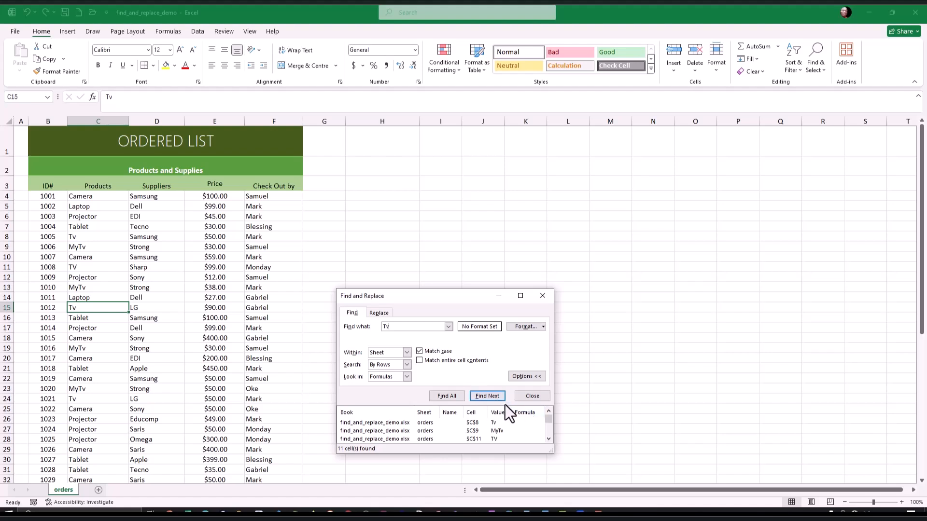
pyautogui.click(492, 398)
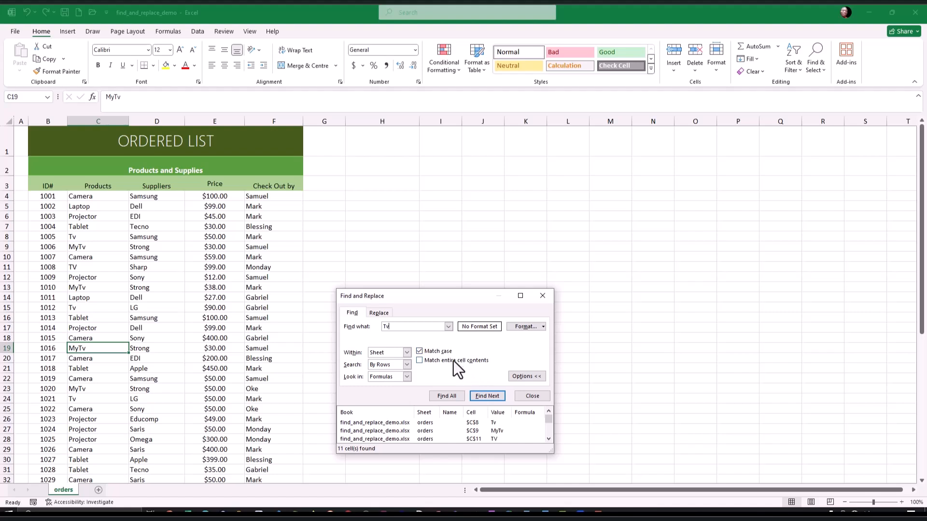
# - Turn on Match entire cell contents as well and step through the next two matches for "Tv"
pyautogui.click(419, 360)
pyautogui.click(393, 328)
pyautogui.moveTo(383, 330); pyautogui.dragTo(368, 331)
pyautogui.click(484, 395)
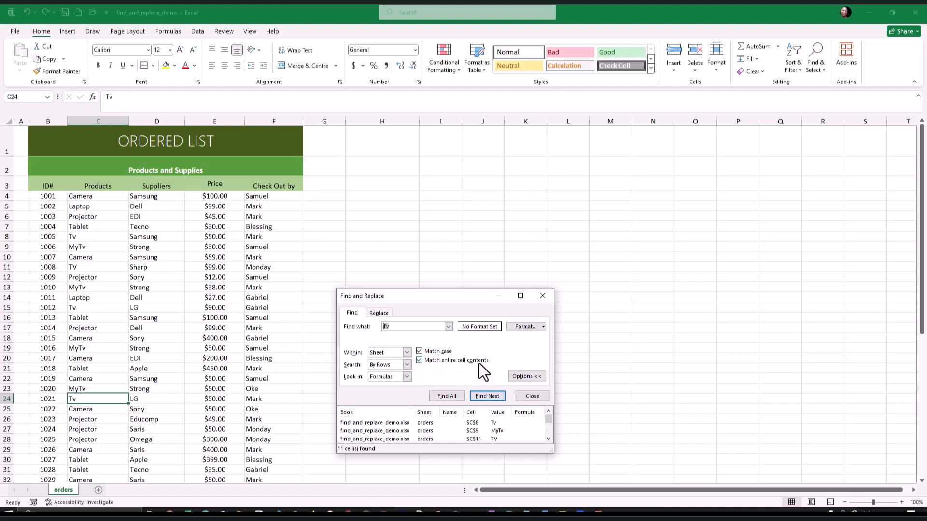
pyautogui.click(488, 396)
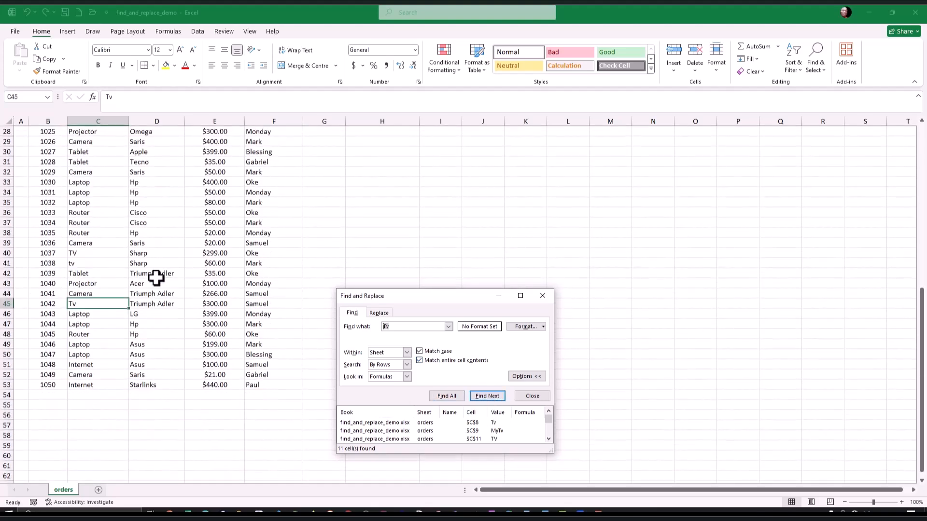
# - Compare the product entries in C41 and C45 with the search term, and find the next exact "Tv" match
pyautogui.click(73, 265)
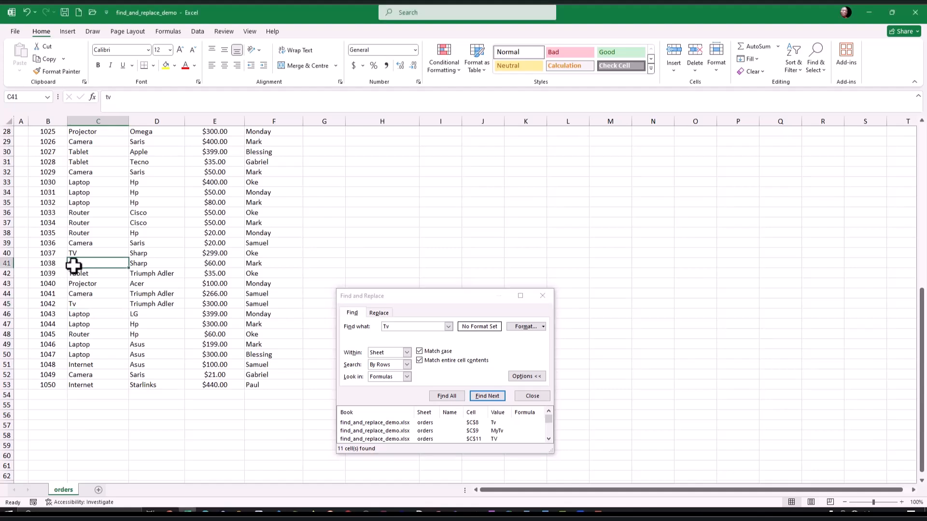
pyautogui.click(82, 305)
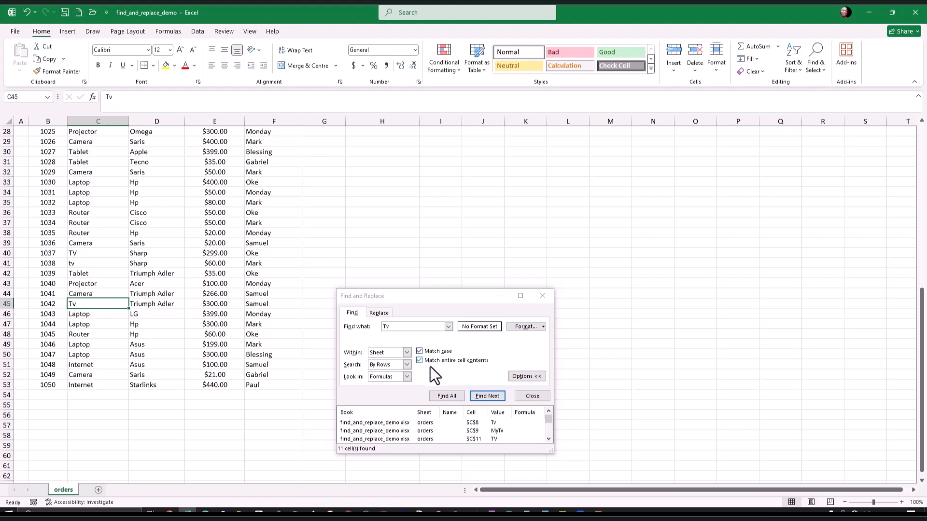
pyautogui.click(394, 326)
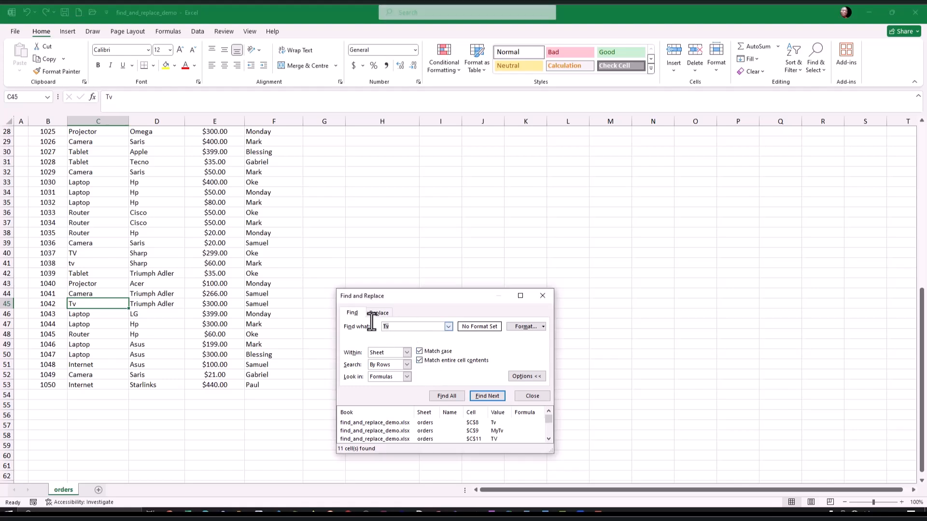
pyautogui.click(491, 397)
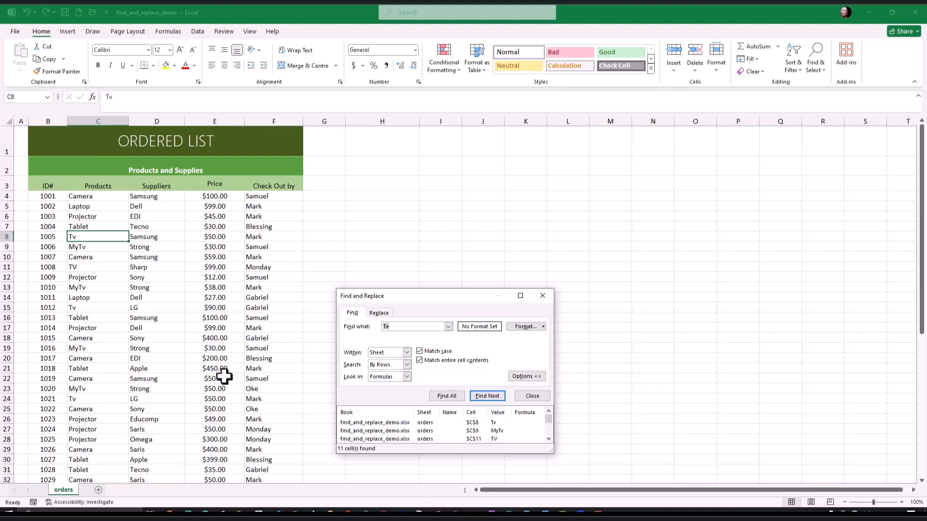
# - List all cells that match "Tv" exactly and jump from the results to the match in C45
pyautogui.click(448, 396)
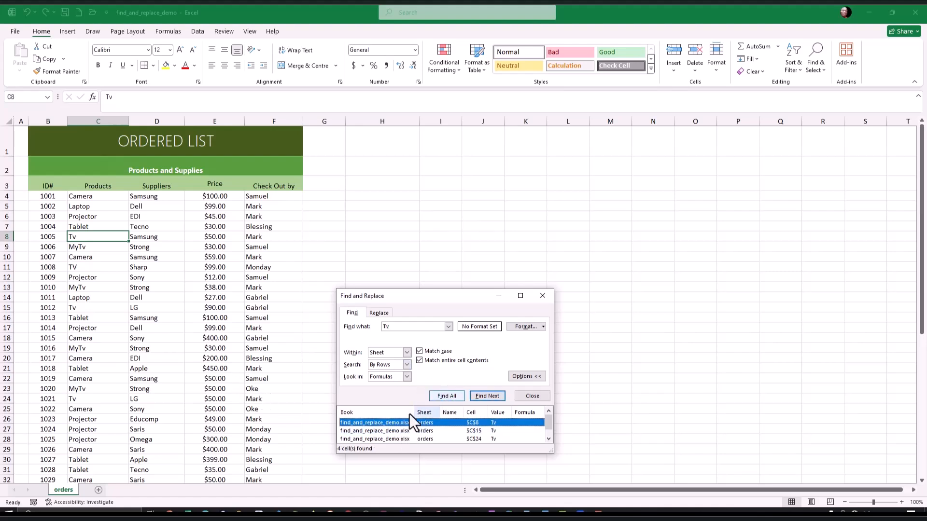
pyautogui.click(390, 327)
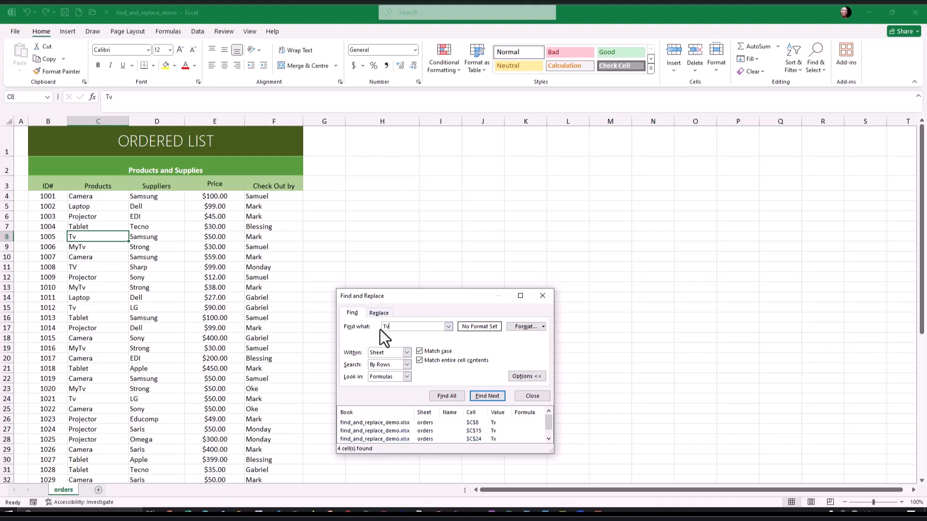
pyautogui.moveTo(393, 329); pyautogui.dragTo(381, 330)
pyautogui.scroll(-1, 497, 435)
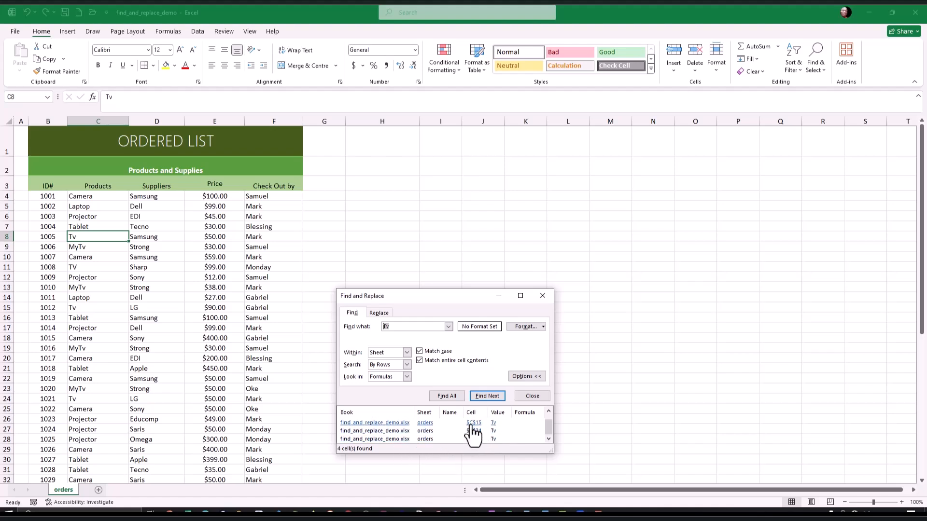
pyautogui.click(378, 441)
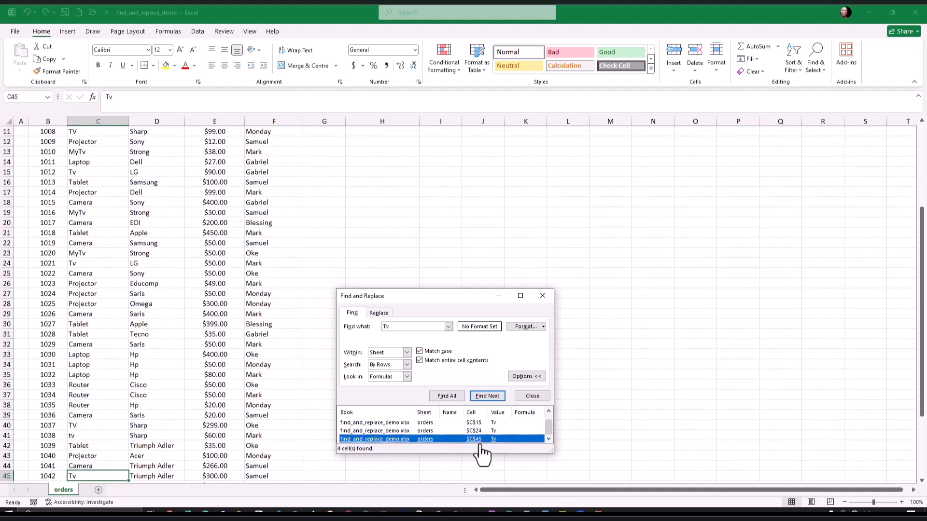
pyautogui.scroll(1, 401, 439)
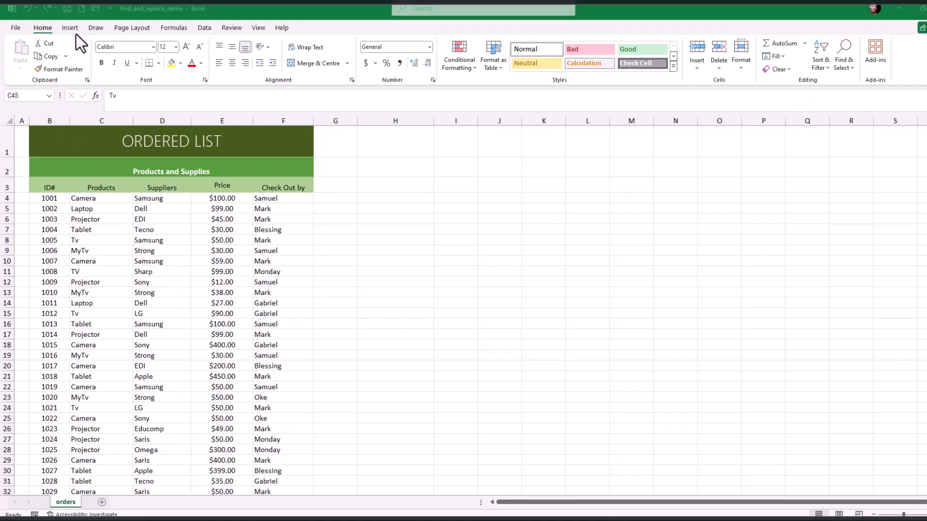
# - Open Replace with "Tv" as the search term, and turn off Match case and Match entire cell contents
pyautogui.click(42, 32)
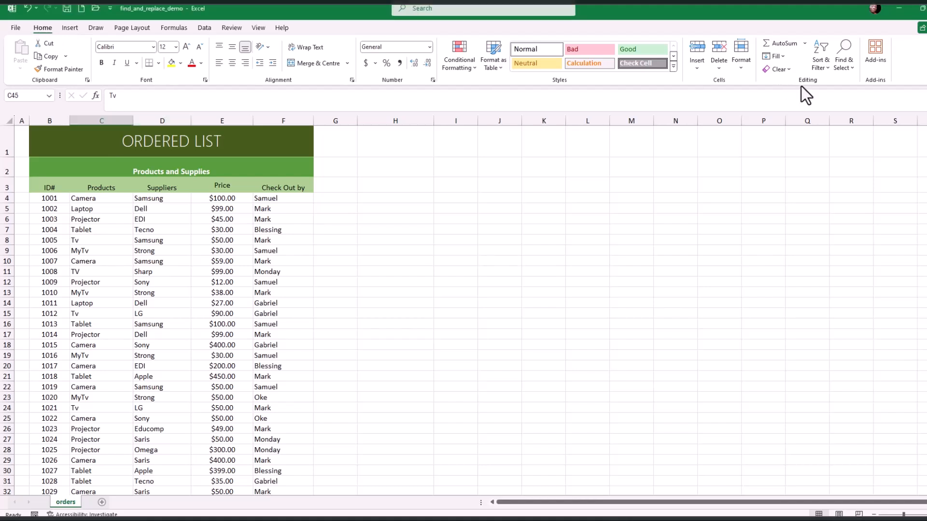
pyautogui.click(847, 65)
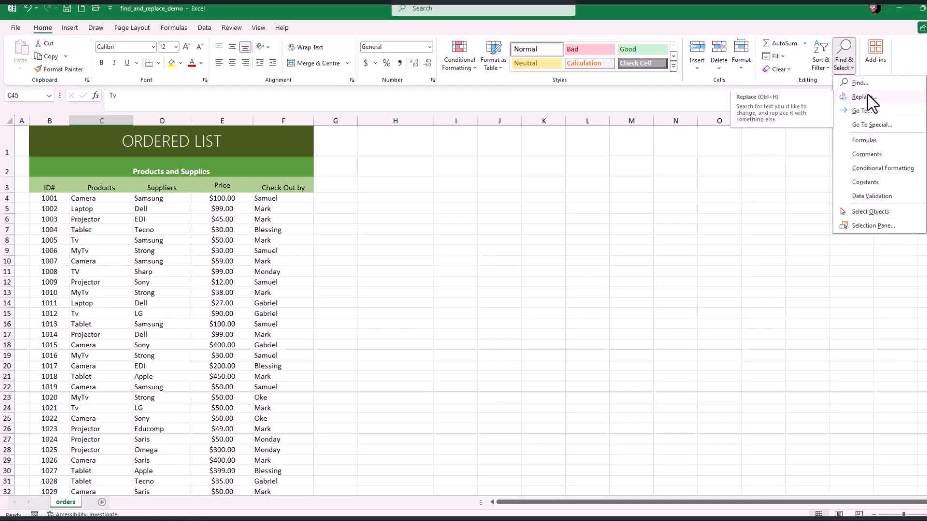
pyautogui.click(865, 97)
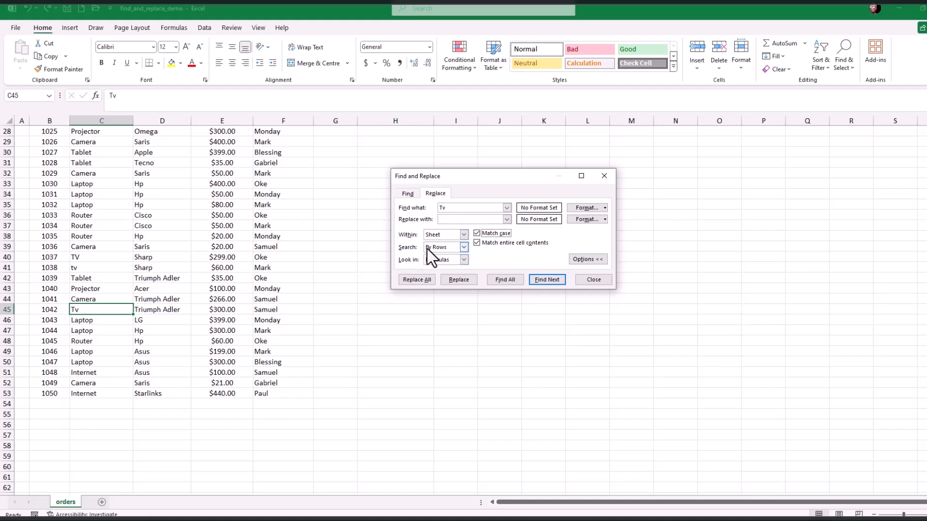
pyautogui.click(478, 241)
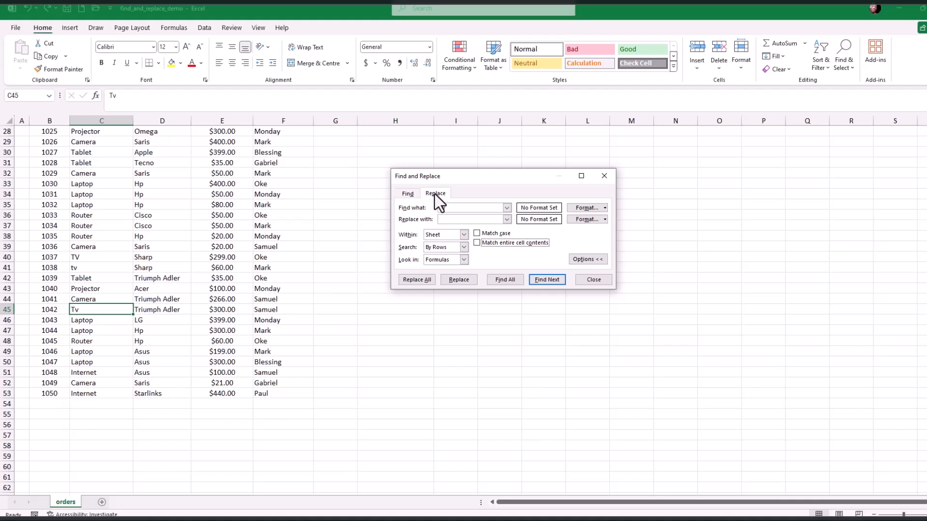
pyautogui.moveTo(450, 208); pyautogui.dragTo(431, 215)
pyautogui.moveTo(448, 209); pyautogui.dragTo(427, 209)
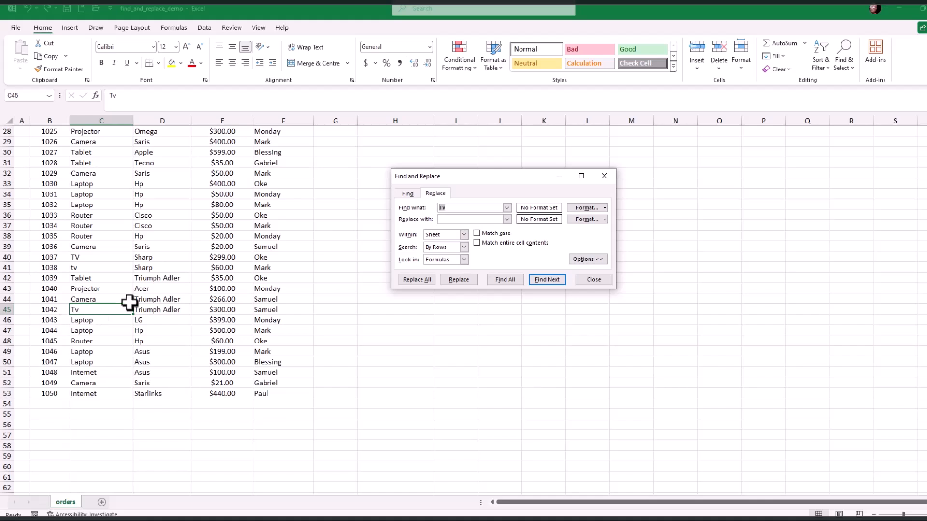
# - Set "Speaker" as the replacement text for "Tv"
pyautogui.click(449, 220)
pyautogui.moveTo(448, 210); pyautogui.dragTo(435, 209)
pyautogui.click(451, 220)
pyautogui.scroll(6, 104, 311)
pyautogui.scroll(3, 104, 311)
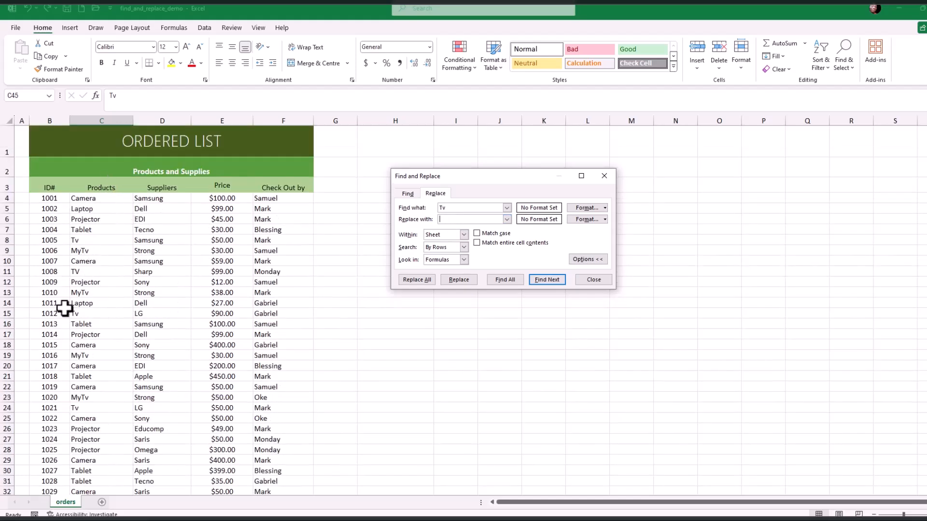
pyautogui.click(449, 219)
pyautogui.write('S')
pyautogui.write('peaker')
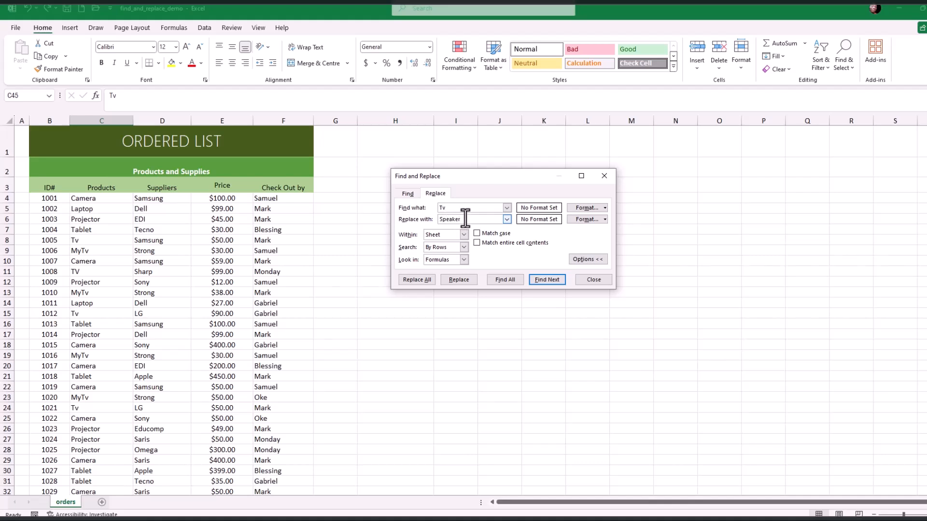
# - Find the "Tv" match in C8 and replace it with "Speaker"
pyautogui.moveTo(466, 219); pyautogui.dragTo(440, 221)
pyautogui.click(544, 282)
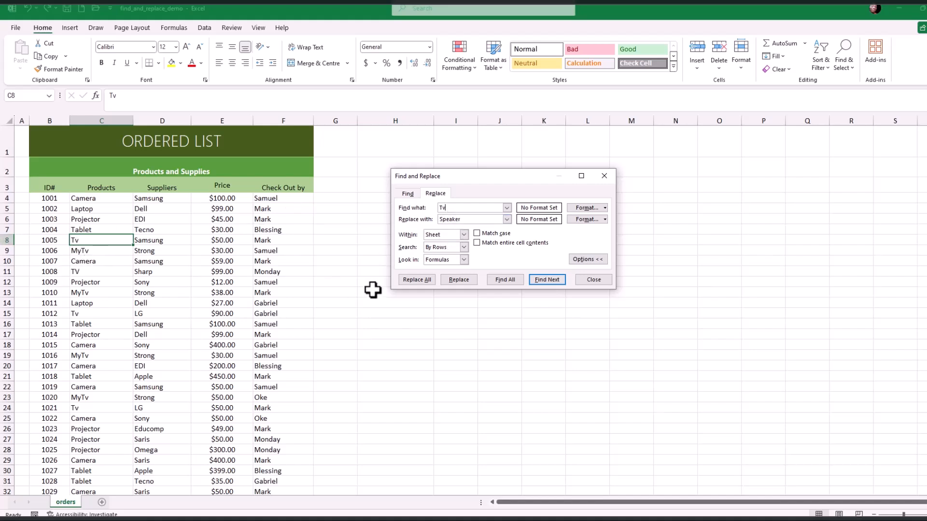
pyautogui.click(466, 282)
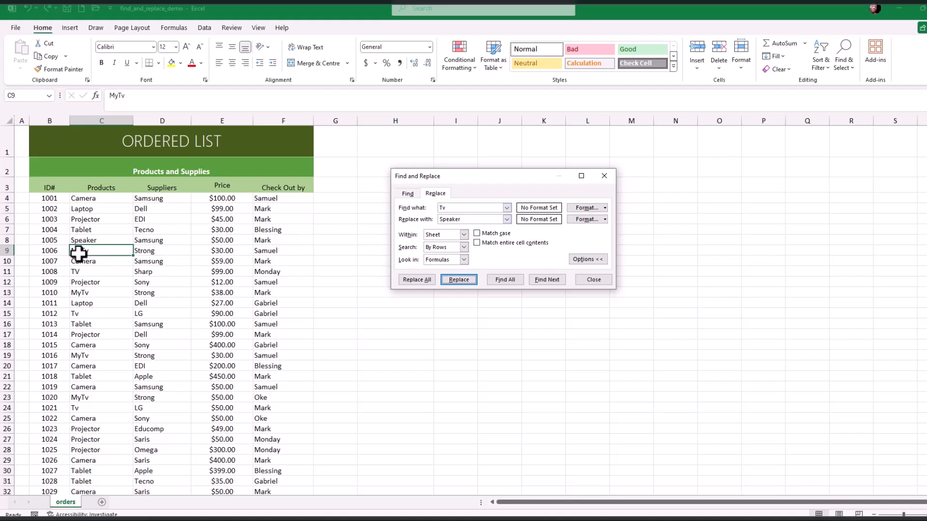
# - Turn on Match entire cell contents and find the next whole-cell match for "Tv" in C11
pyautogui.click(476, 243)
pyautogui.click(451, 208)
pyautogui.doubleClick(440, 207)
pyautogui.click(550, 280)
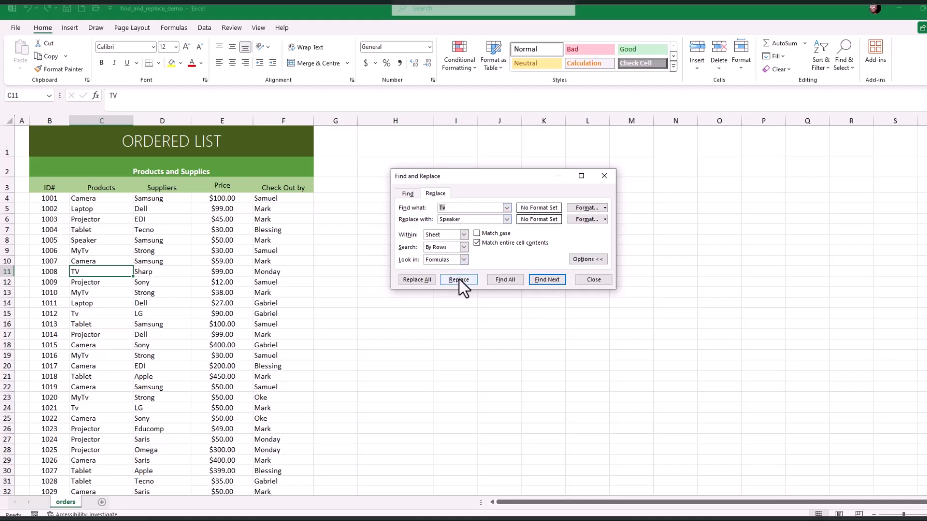
# - Replace the matches in C11 and C15 with "Speaker" one at a time
pyautogui.moveTo(463, 220); pyautogui.dragTo(436, 215)
pyautogui.click(458, 219)
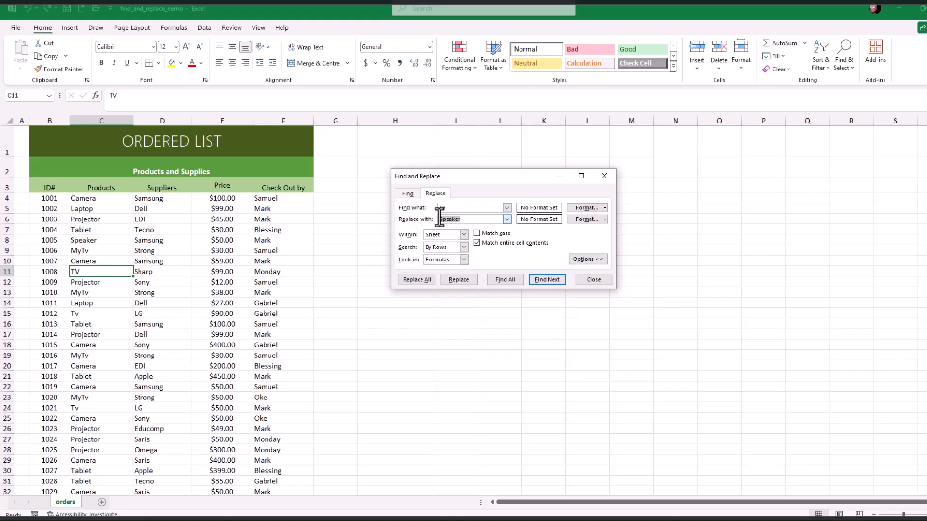
pyautogui.click(457, 280)
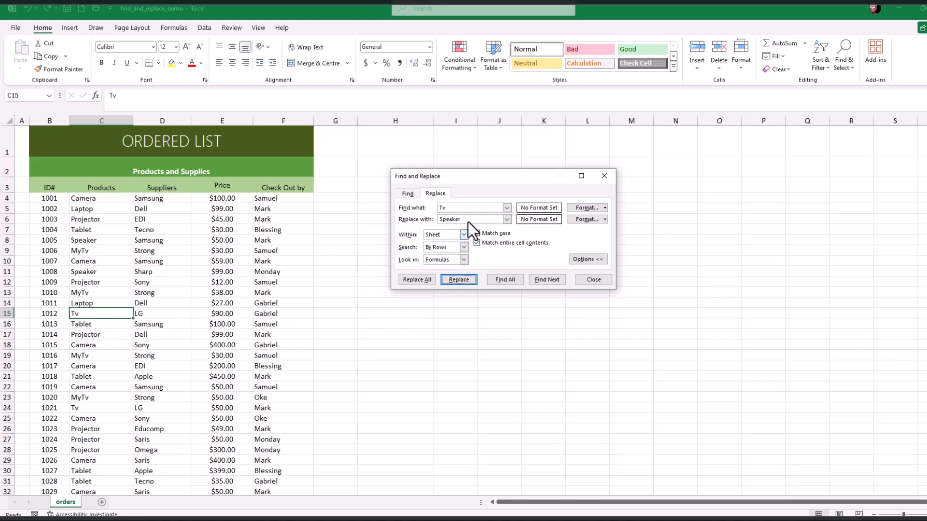
pyautogui.click(459, 280)
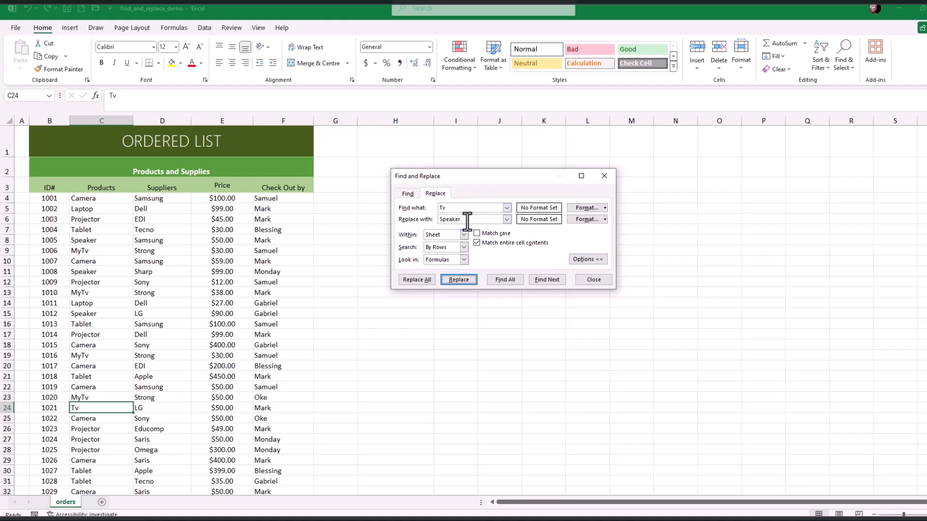
# - Replace all remaining whole-cell "Tv" entries with "Speaker" at once and check the Products column
pyautogui.click(422, 210)
pyautogui.click(452, 207)
pyautogui.click(413, 280)
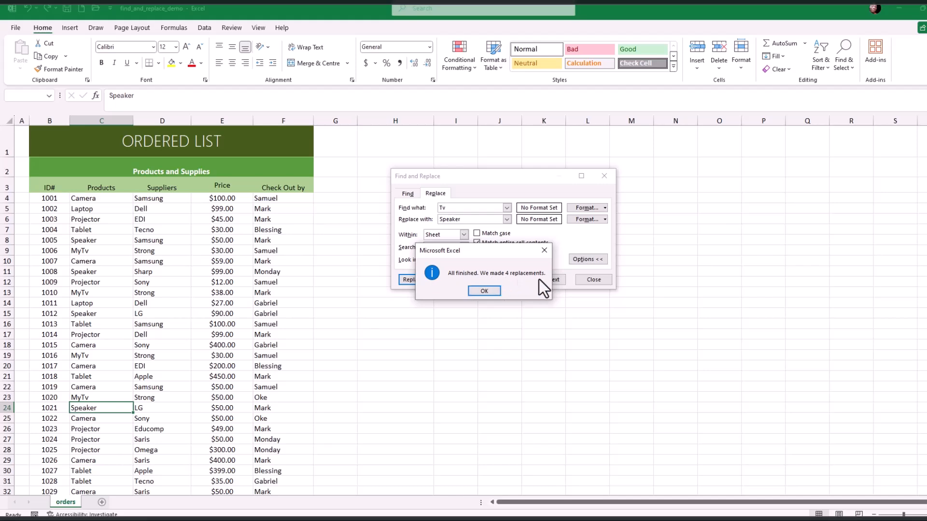
pyautogui.click(493, 291)
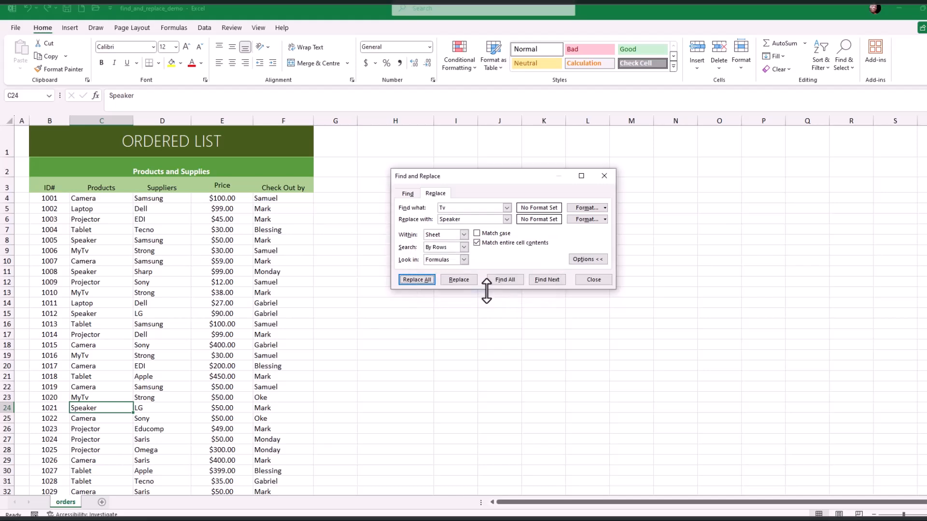
pyautogui.scroll(-4, 127, 393)
pyautogui.scroll(-6, 128, 393)
pyautogui.scroll(10, 128, 389)
pyautogui.scroll(-9, 120, 270)
pyautogui.scroll(9, 117, 445)
pyautogui.scroll(-3, 104, 477)
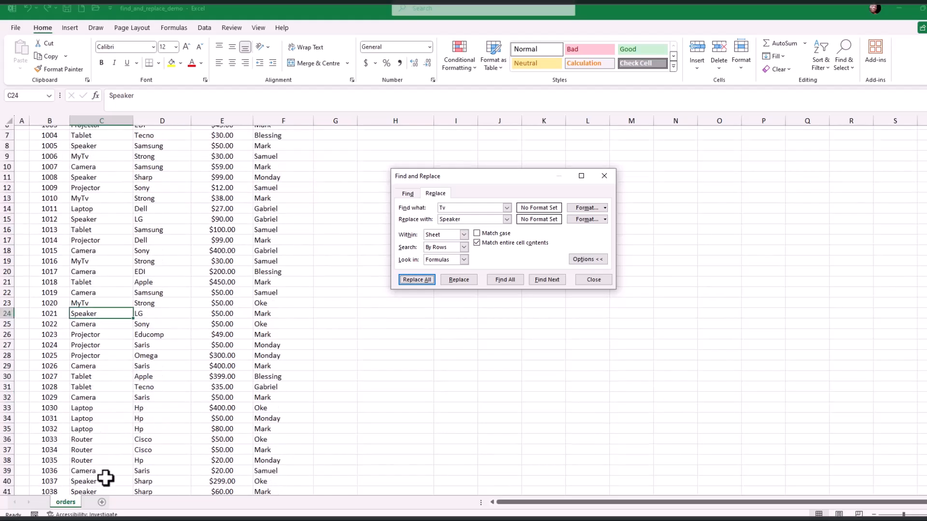
pyautogui.scroll(4, 103, 477)
# - Set up a replacement of the supplier "LG" with "Hisense" and look through the Suppliers column for LG entries
pyautogui.click(156, 217)
pyautogui.click(161, 199)
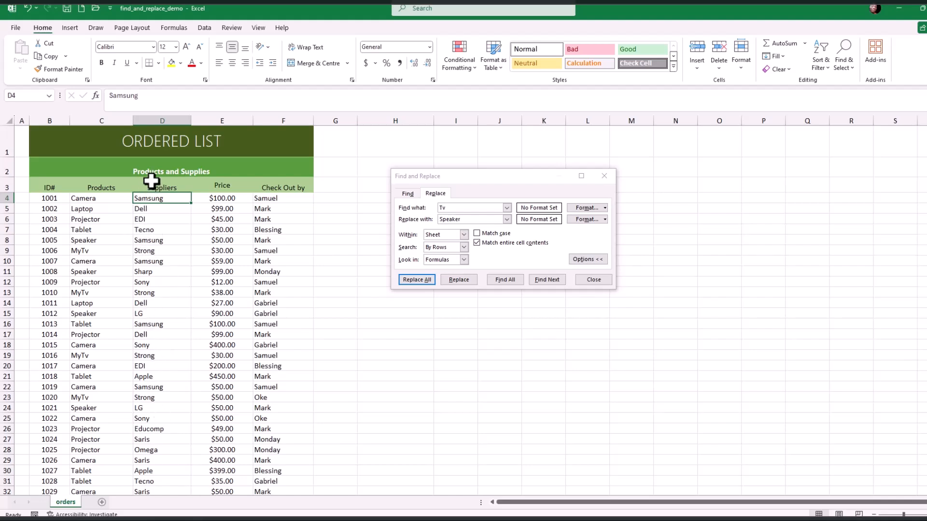
pyautogui.click(143, 317)
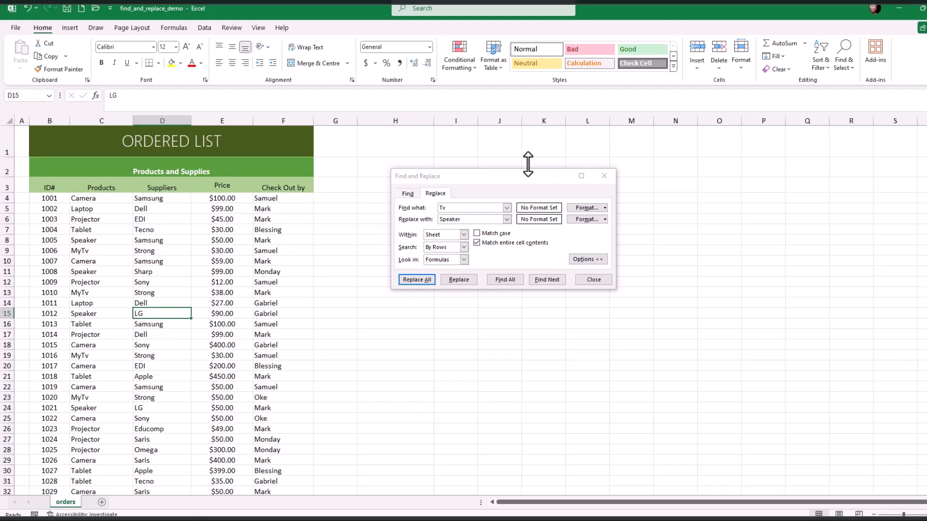
pyautogui.click(440, 211)
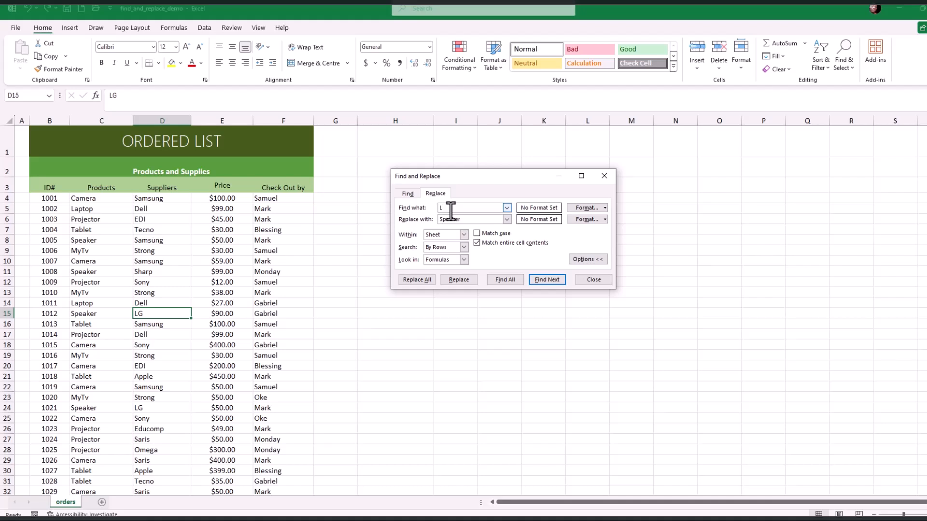
pyautogui.moveTo(466, 221); pyautogui.dragTo(435, 218)
pyautogui.scroll(-4, 156, 361)
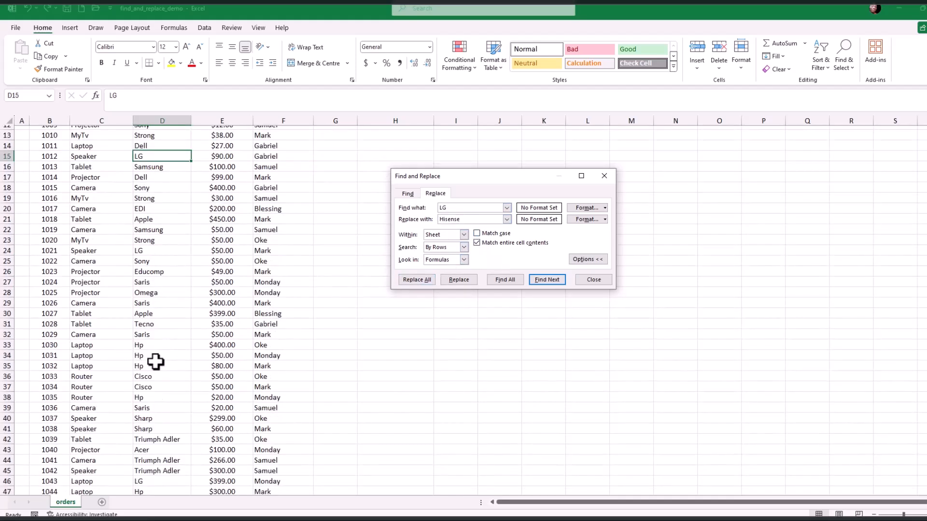
pyautogui.scroll(4, 151, 429)
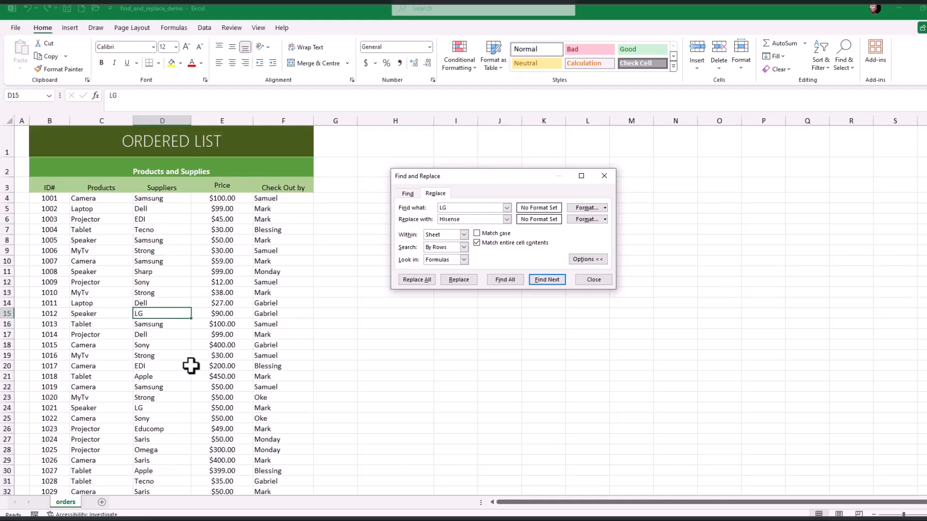
# - Replace all "LG" entries with "Hisense", check the Suppliers column, and close Find and Replace
pyautogui.click(420, 283)
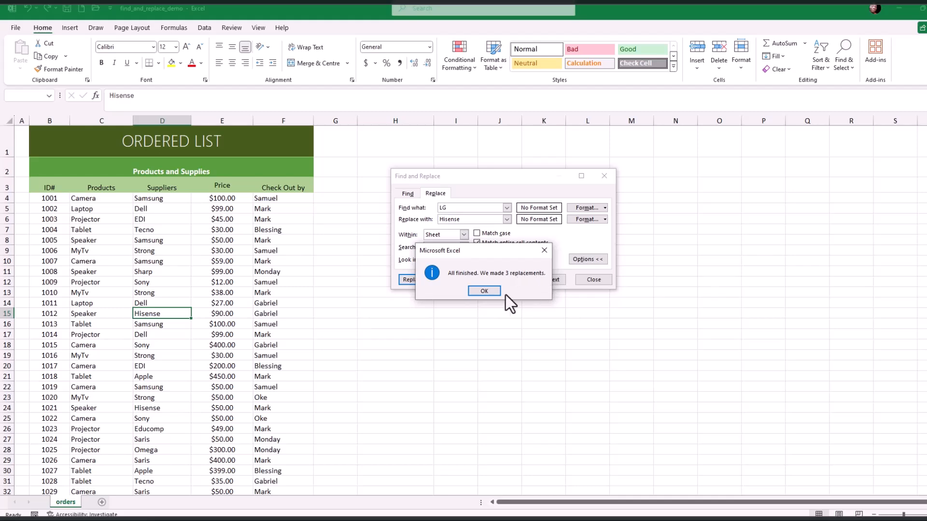
pyautogui.click(491, 291)
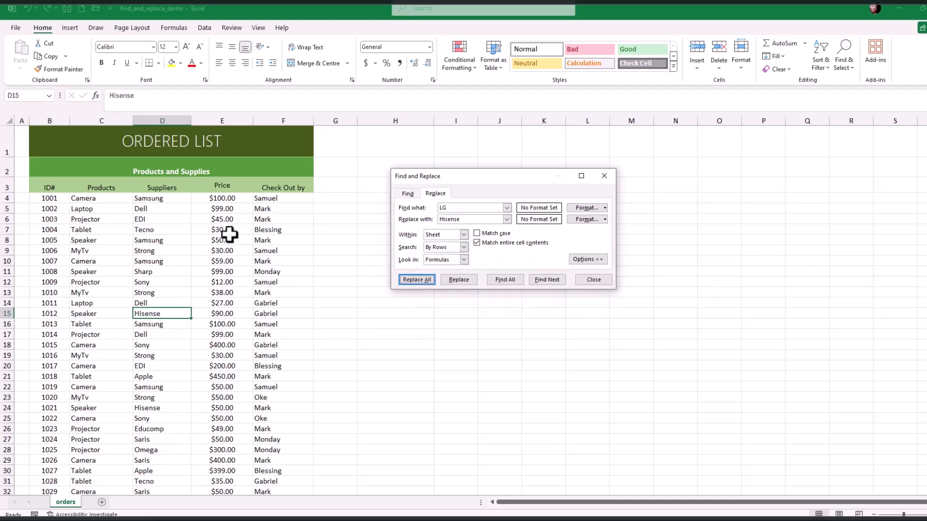
pyautogui.scroll(-4, 159, 372)
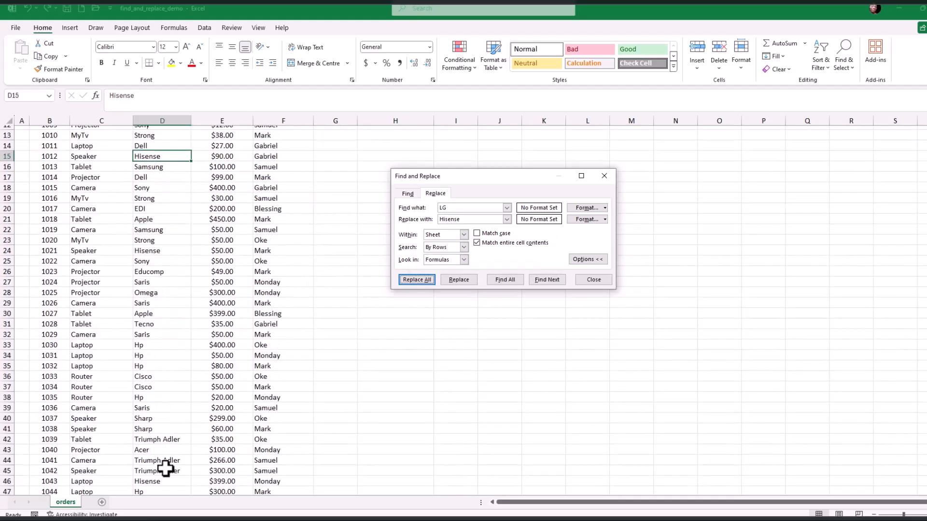
pyautogui.scroll(4, 162, 491)
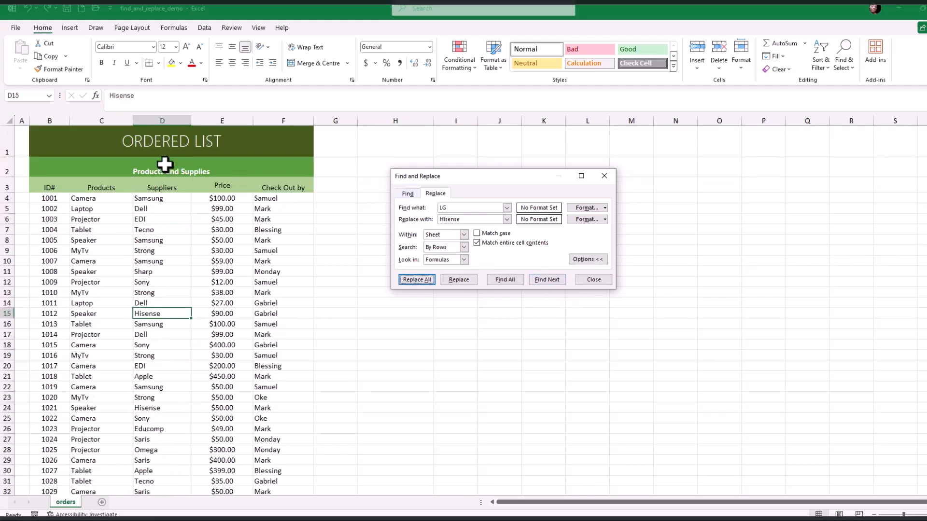
pyautogui.click(592, 281)
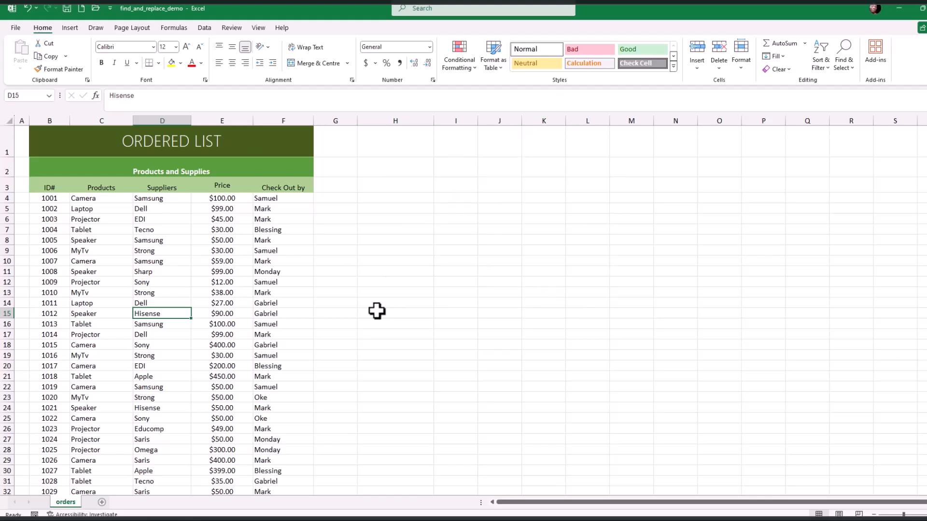
pyautogui.scroll(-3, 345, 291)
pyautogui.scroll(3, 346, 293)
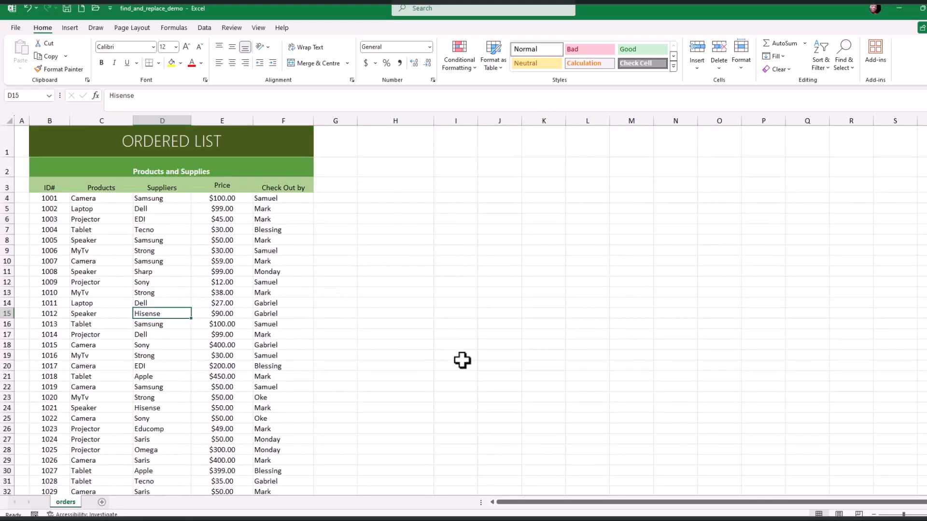